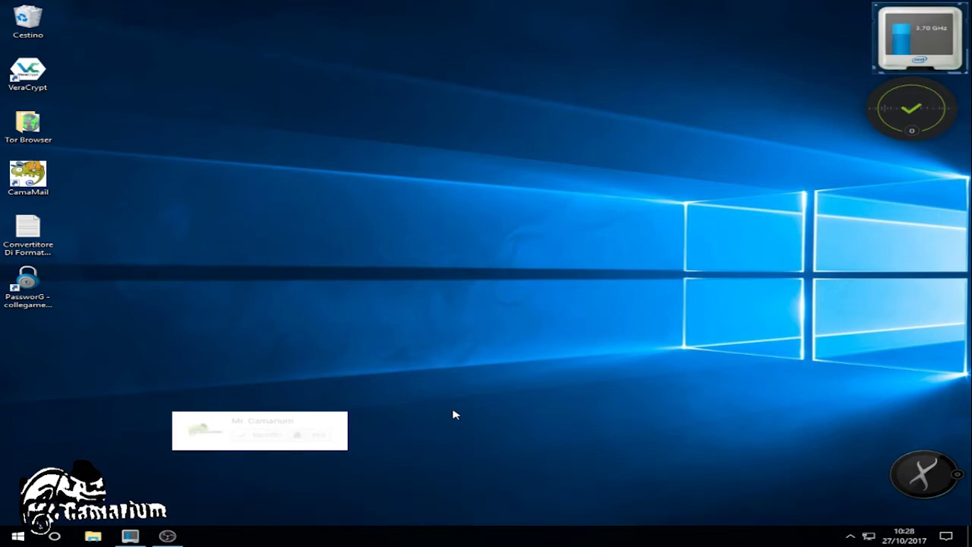
Launch GIMP from the Windows Start menu.
left_click(18, 536)
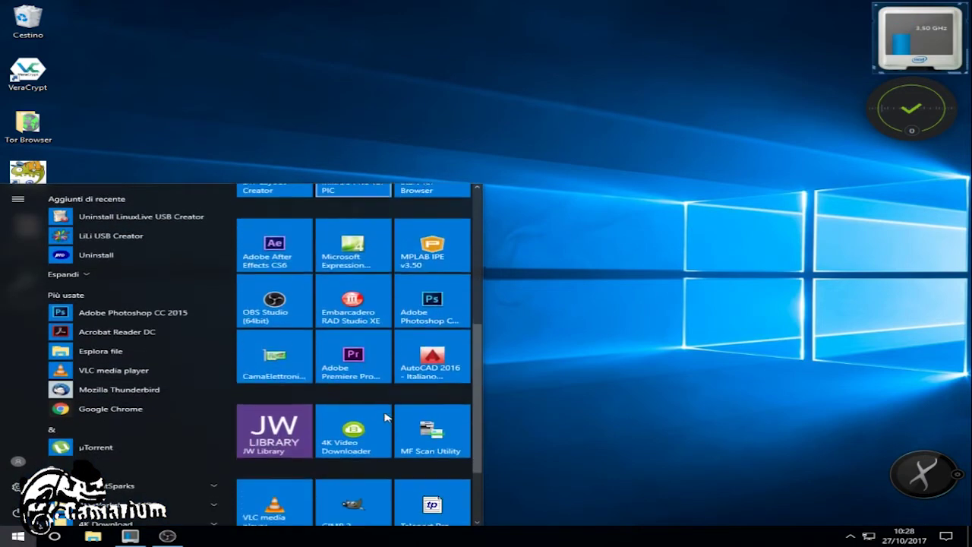
scroll(385, 417, "down", 2)
left_click(360, 413)
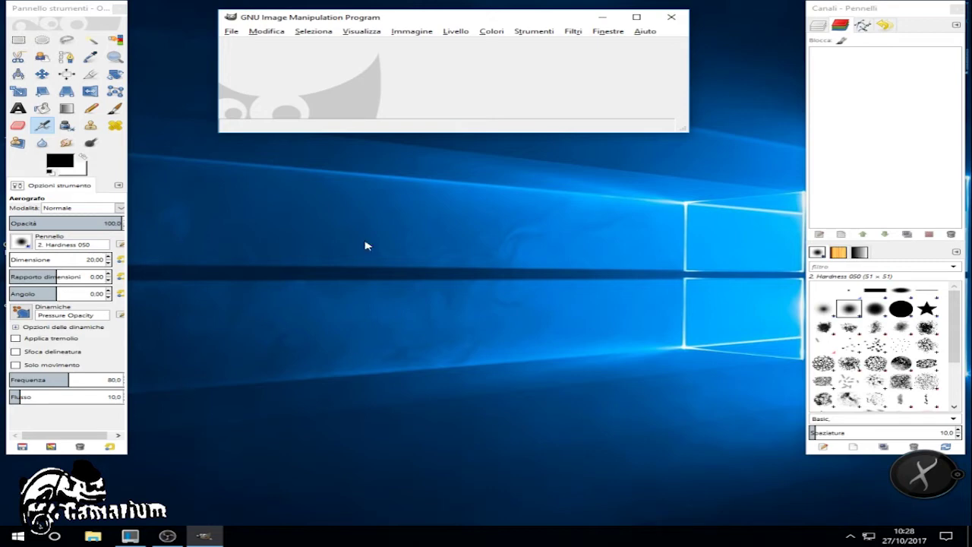
Open the recent photo Demo.jpg in GIMP.
left_click(231, 32)
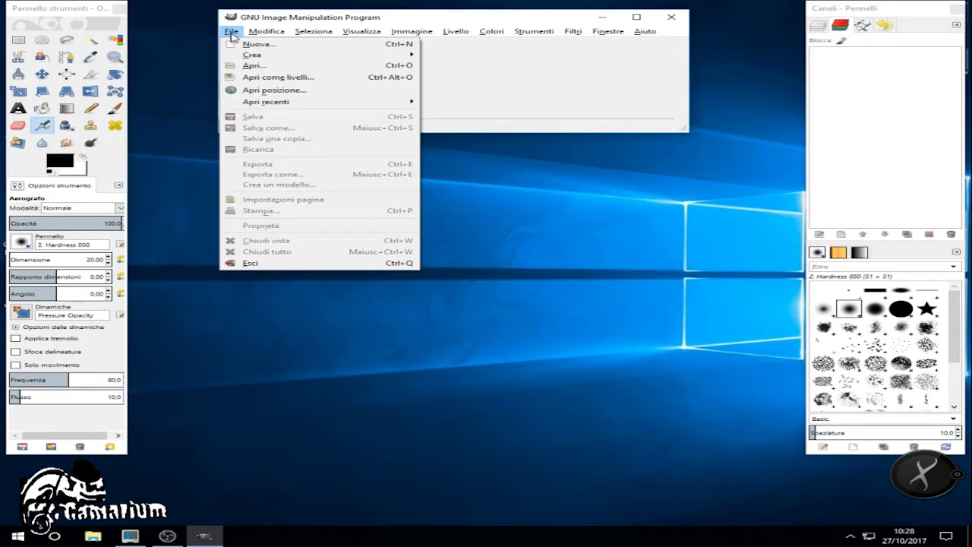
left_click(251, 66)
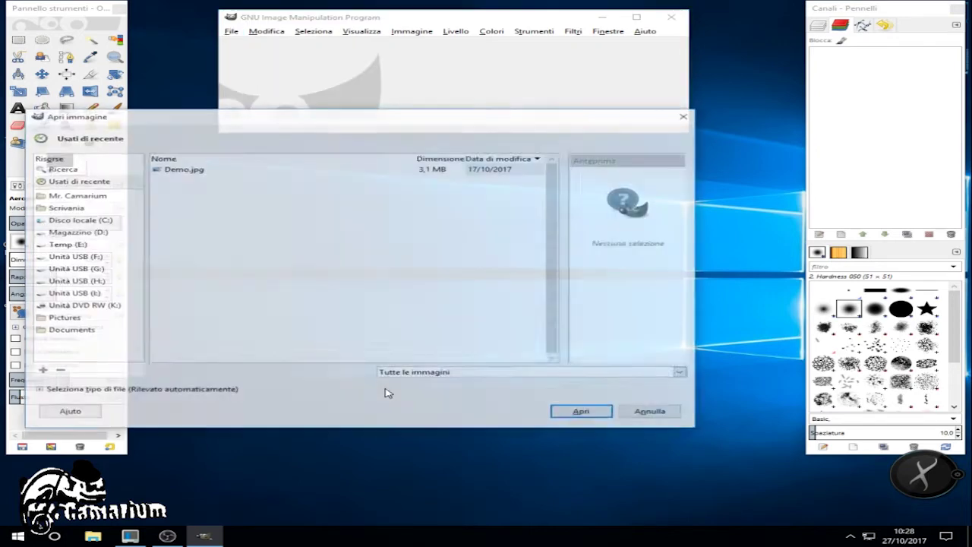
left_click(190, 171)
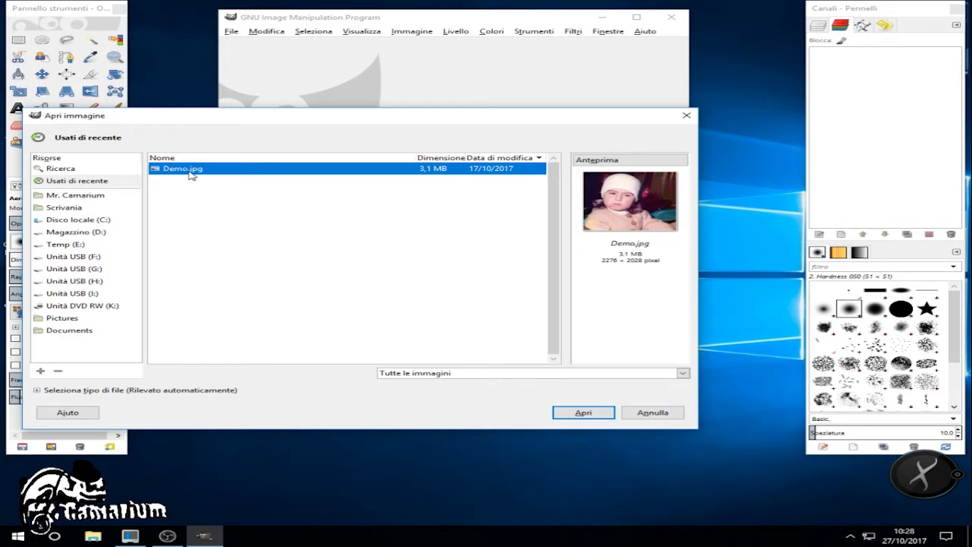
left_click(578, 413)
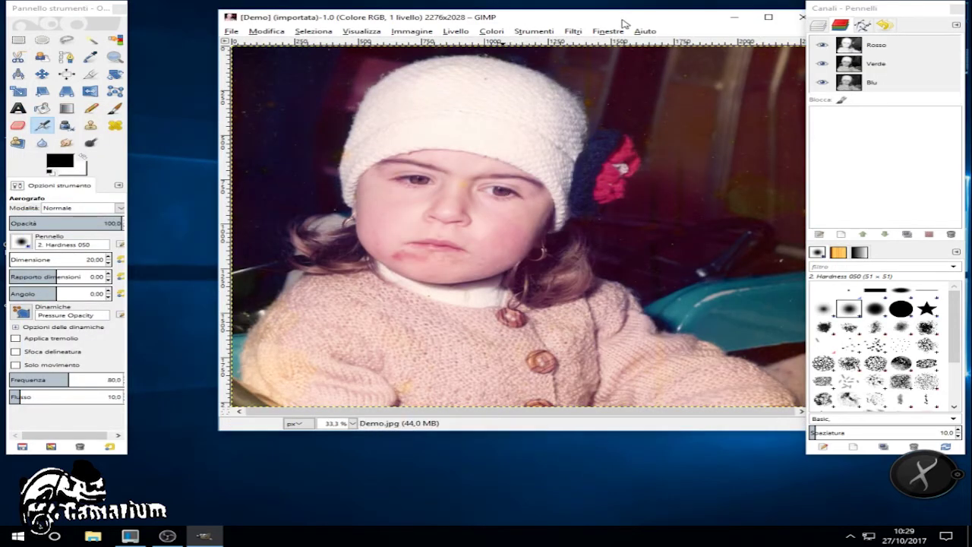
left_click_drag(623, 23, 564, 18)
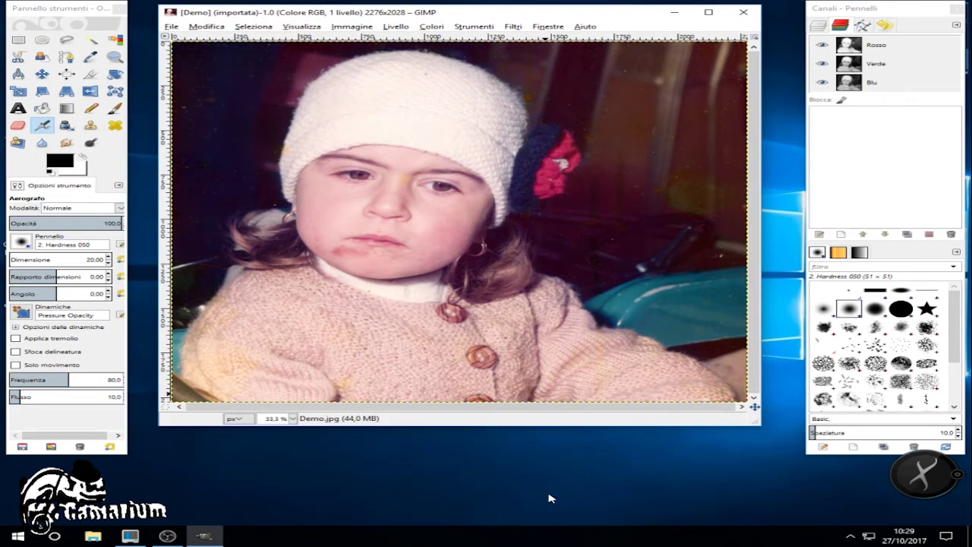
Desaturate Demo.jpg to greyscale using the Media (average) method.
left_click(432, 28)
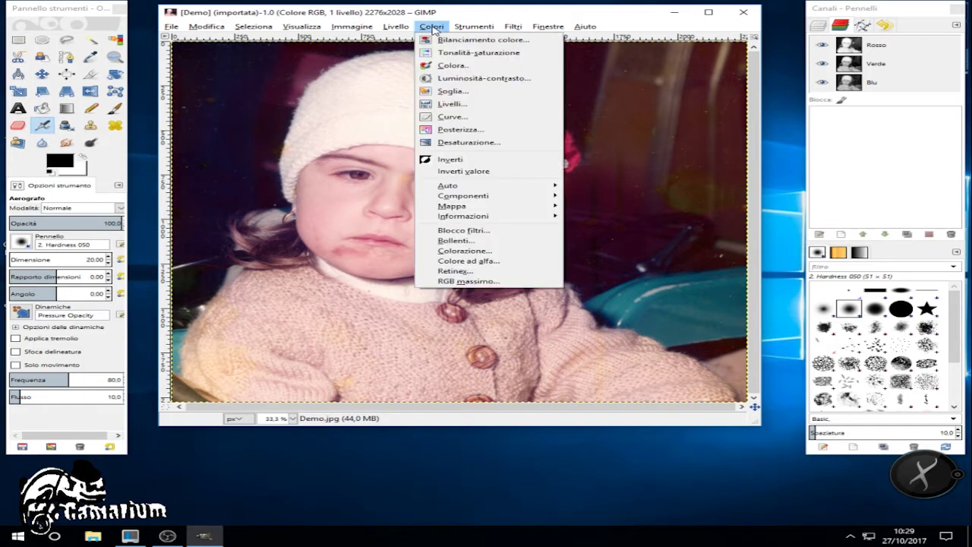
left_click(468, 144)
mouse_move(623, 99)
left_mouse_down()
mouse_move(583, 167)
mouse_move(613, 152)
left_mouse_up()
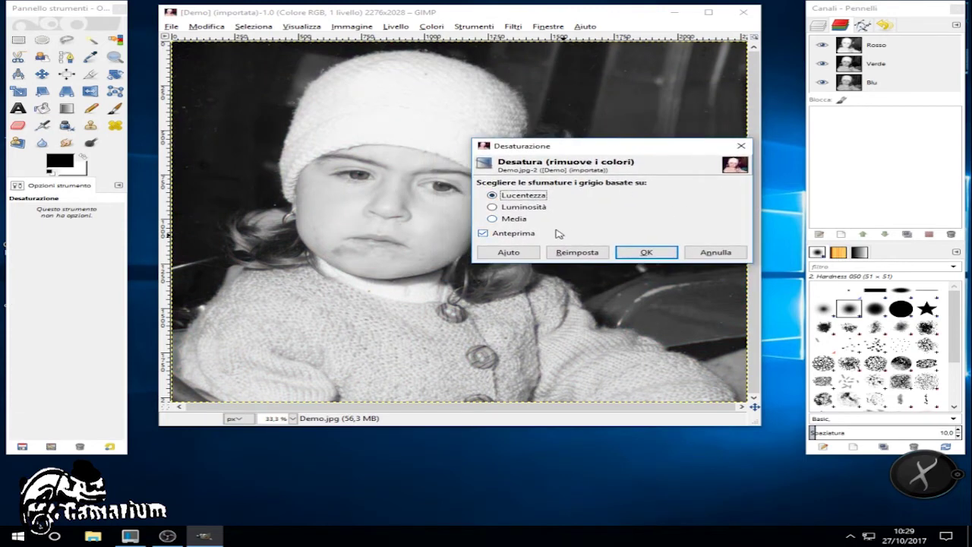
left_click(519, 220)
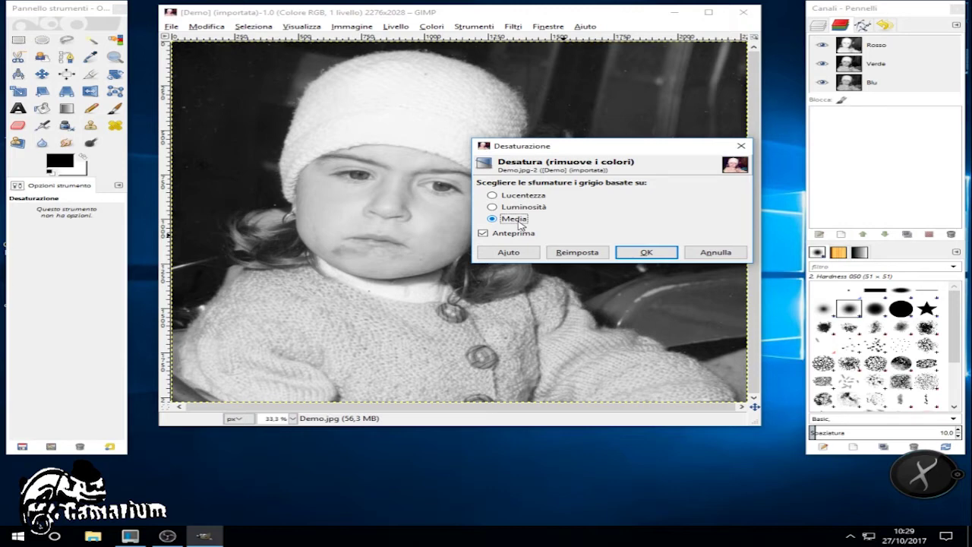
left_click(646, 255)
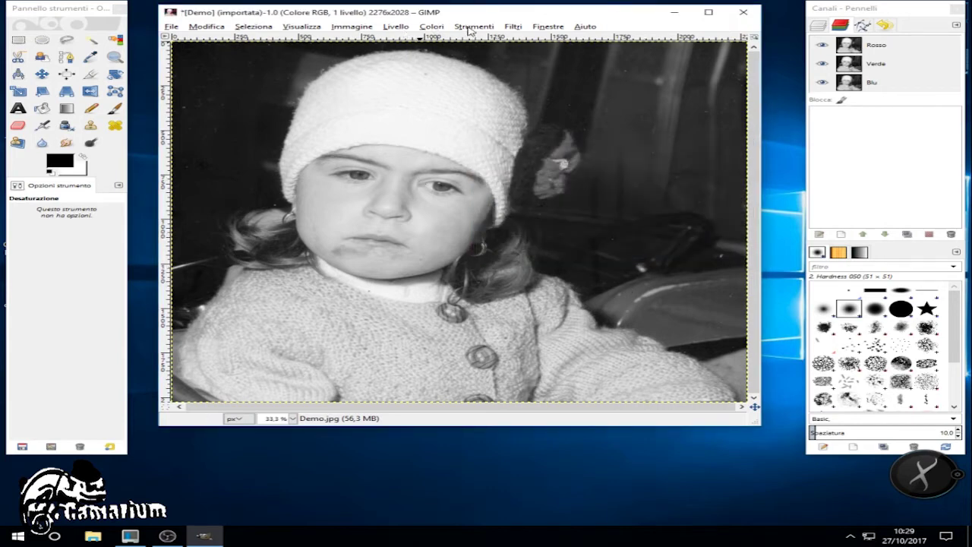
In the Fotocopia (Photocopy) filter, set the mask radius to 25.
left_click(513, 27)
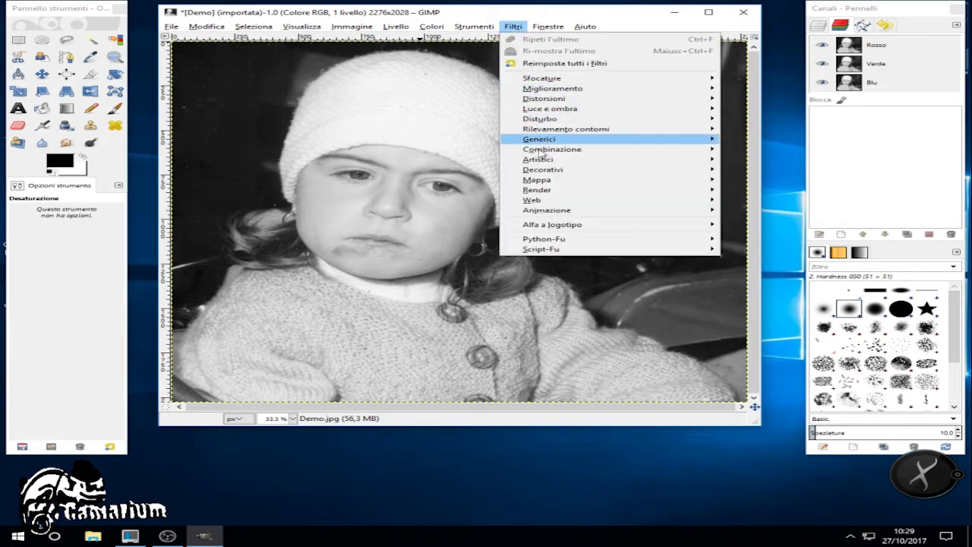
mouse_move(538, 160)
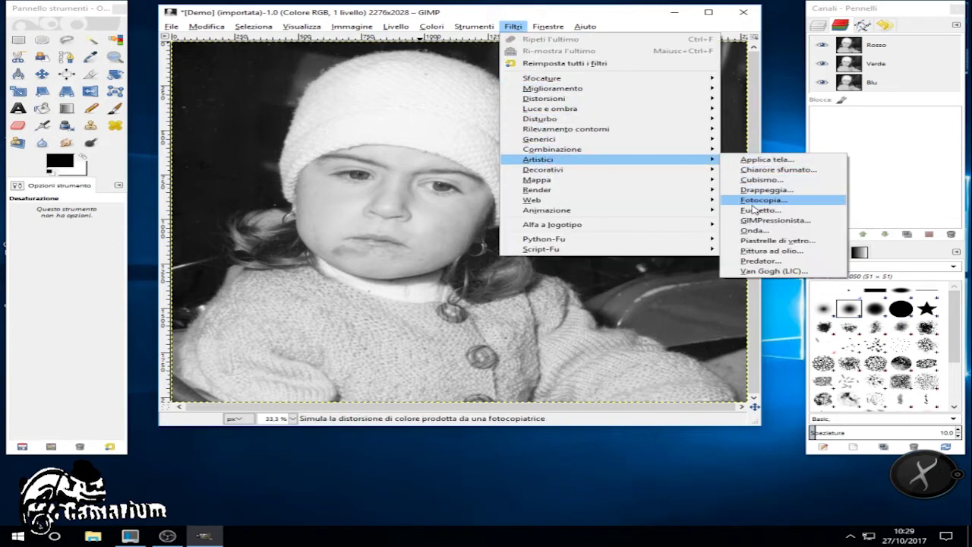
left_click(755, 204)
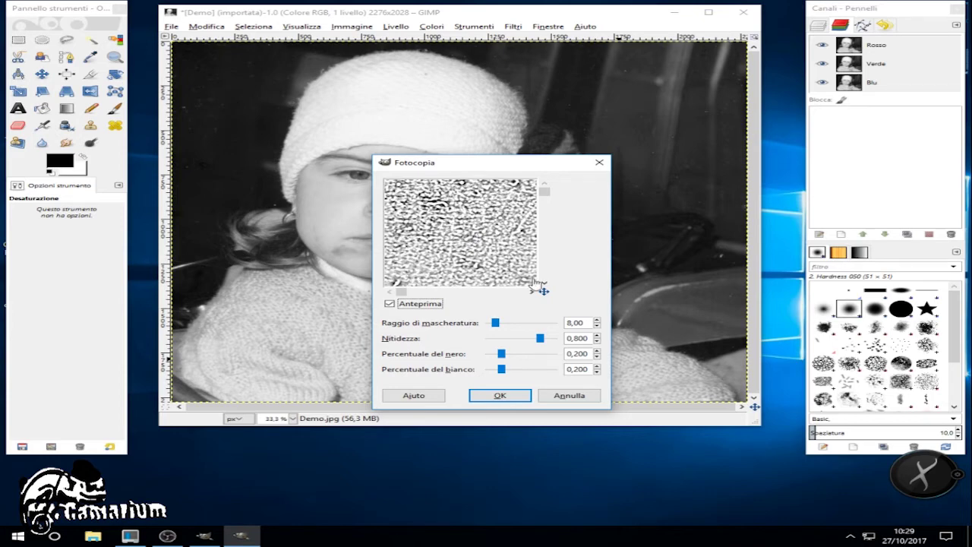
mouse_move(545, 292)
left_mouse_down()
mouse_move(578, 317)
mouse_move(564, 306)
left_mouse_up()
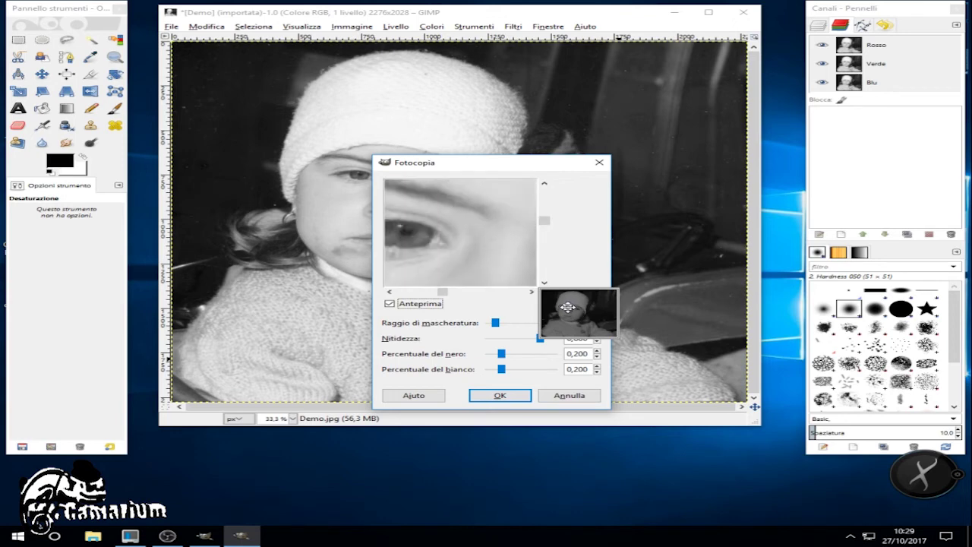
left_click_drag(564, 307, 566, 308)
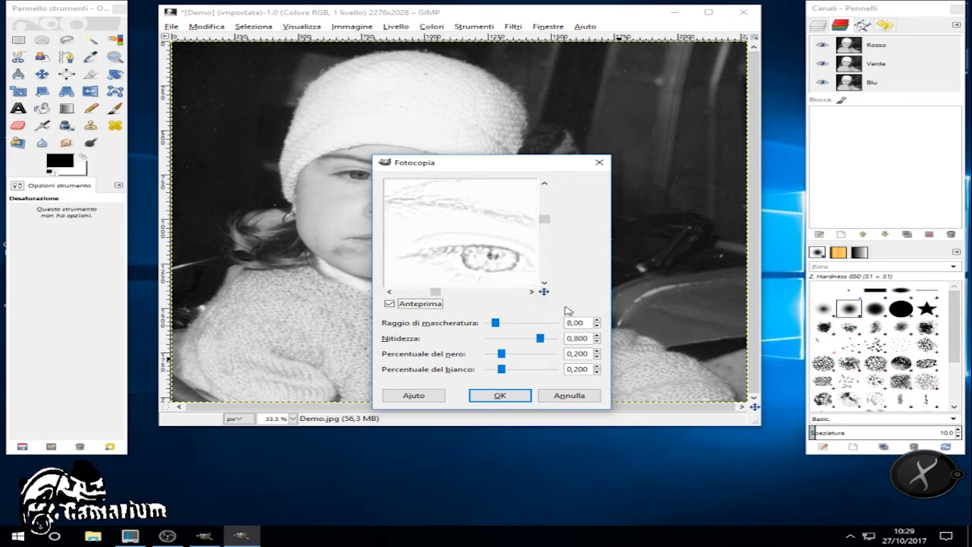
left_click_drag(495, 323, 530, 328)
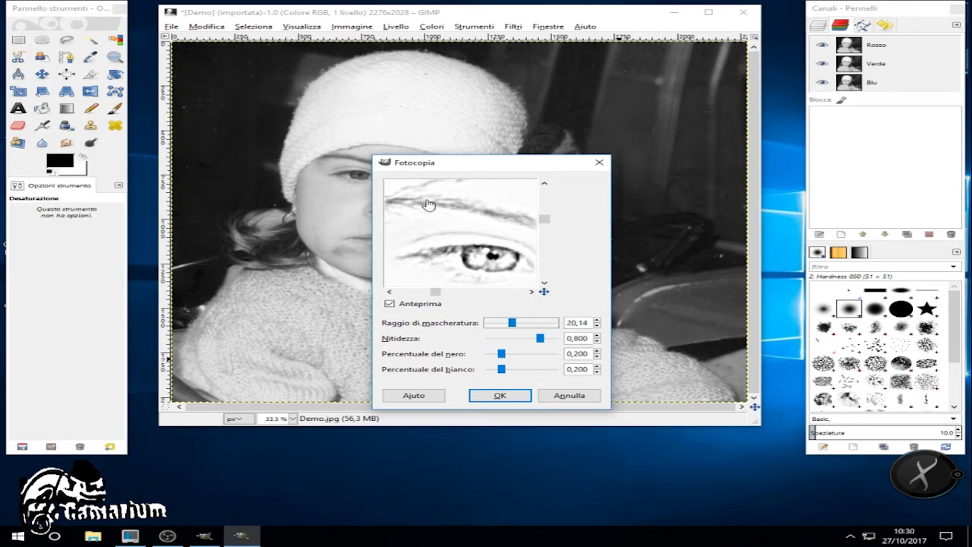
left_click_drag(513, 324, 519, 325)
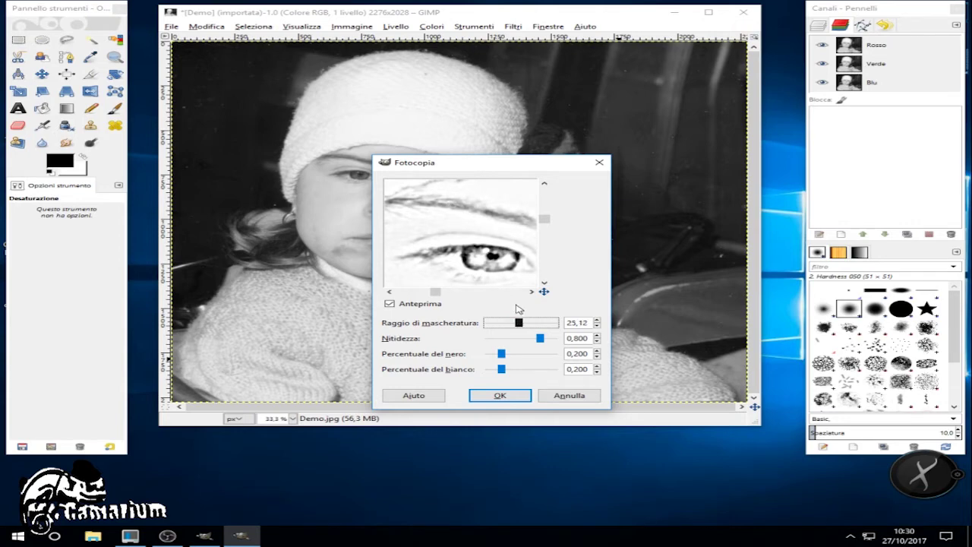
double_click(576, 322)
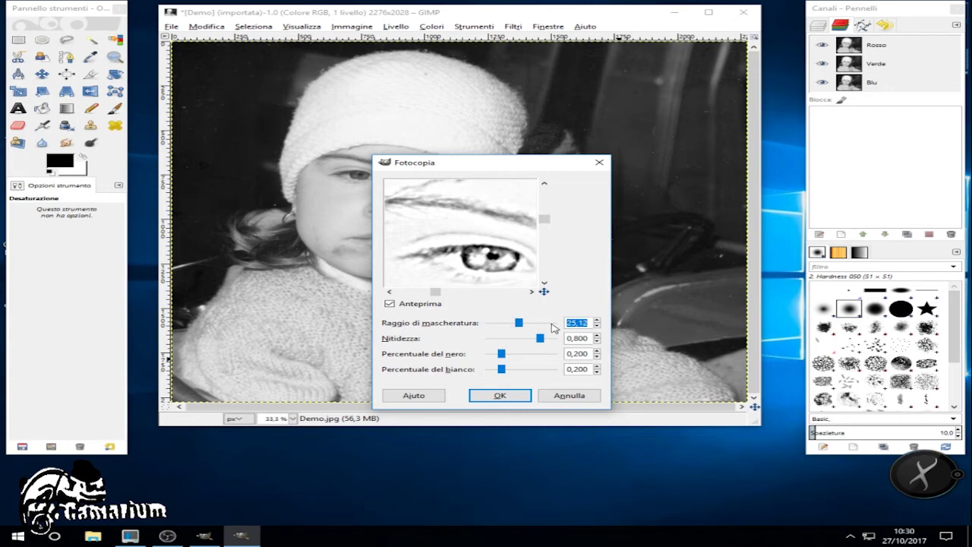
type("25")
left_click(570, 338)
Set the Photocopy sharpness to 0,6 and apply the filter.
left_click_drag(540, 338, 552, 342)
mouse_move(552, 342)
left_mouse_down()
mouse_move(526, 346)
mouse_move(536, 344)
left_mouse_up()
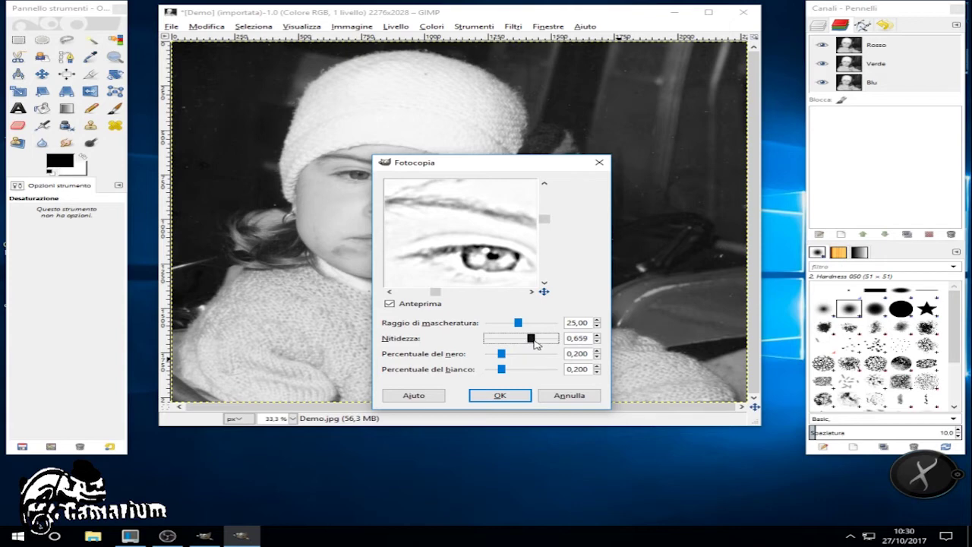
double_click(567, 338)
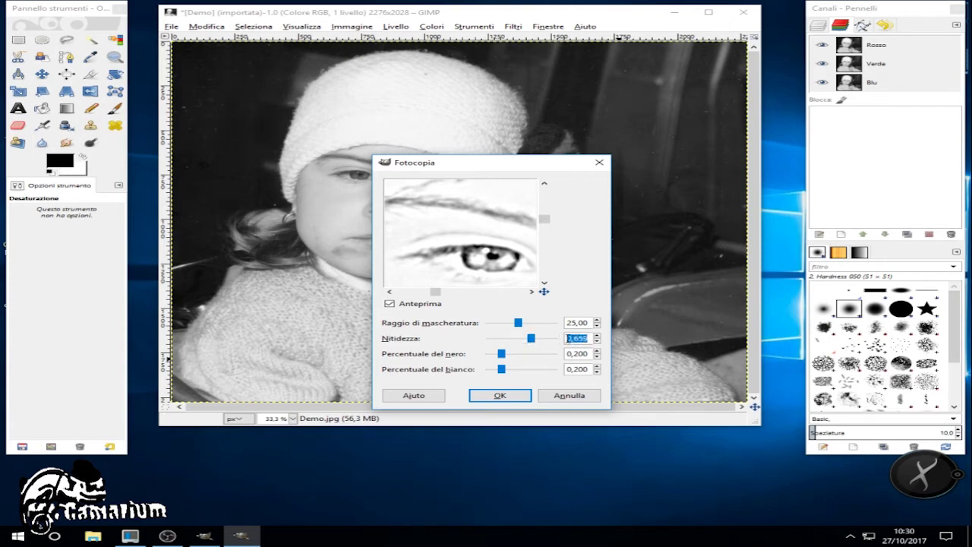
type("0")
type("6")
key("BackSpace")
type(",6")
left_click(582, 354)
left_click(500, 396)
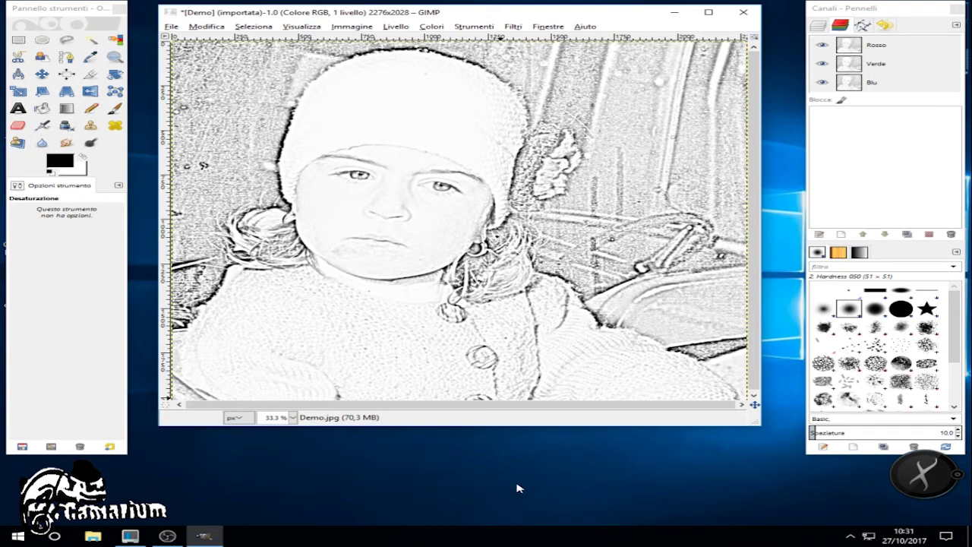
Apply Levels with input black point 97 and white point 245.
left_click(404, 29)
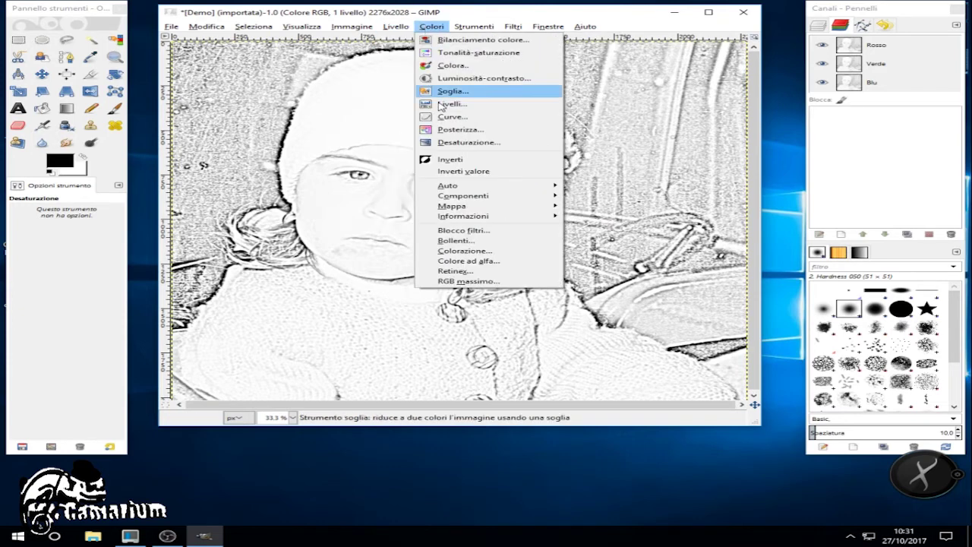
left_click(453, 109)
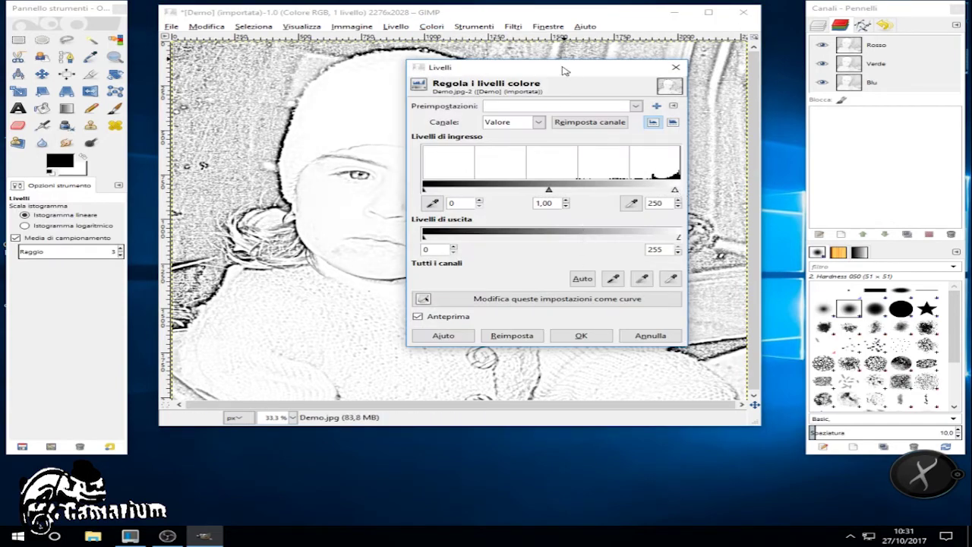
left_click_drag(564, 71, 620, 72)
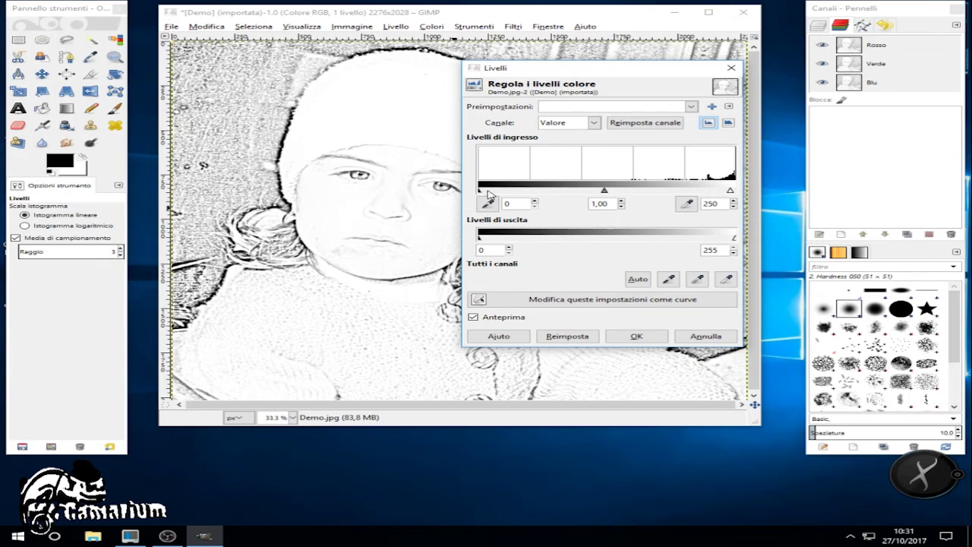
left_click_drag(481, 192, 571, 191)
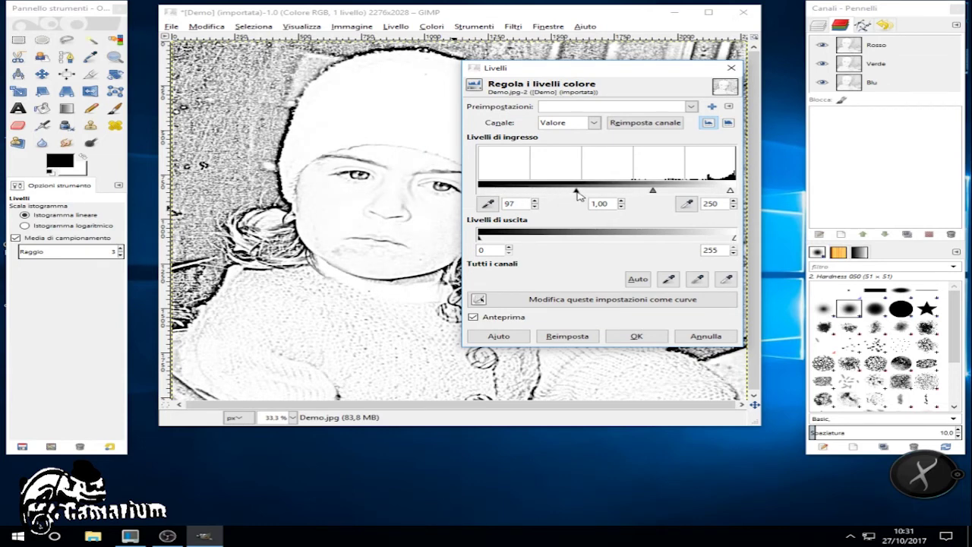
left_click_drag(729, 193, 730, 195)
mouse_move(604, 74)
left_mouse_down()
mouse_move(732, 79)
mouse_move(723, 64)
left_mouse_up()
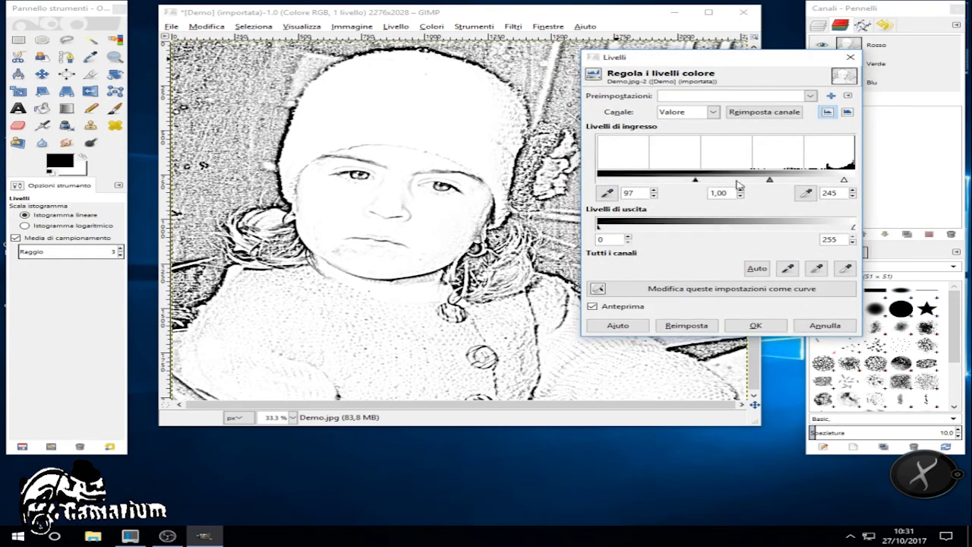
mouse_move(681, 62)
left_mouse_down()
mouse_move(666, 65)
mouse_move(657, 54)
left_mouse_up()
left_click(734, 321)
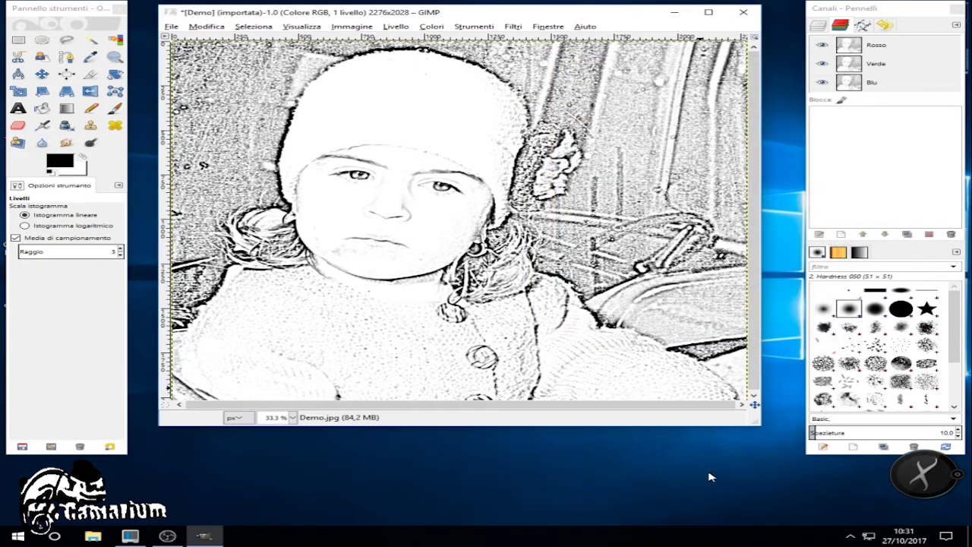
Erase the background texture around the hat with the Hardness 100 eraser brush.
left_click(18, 125)
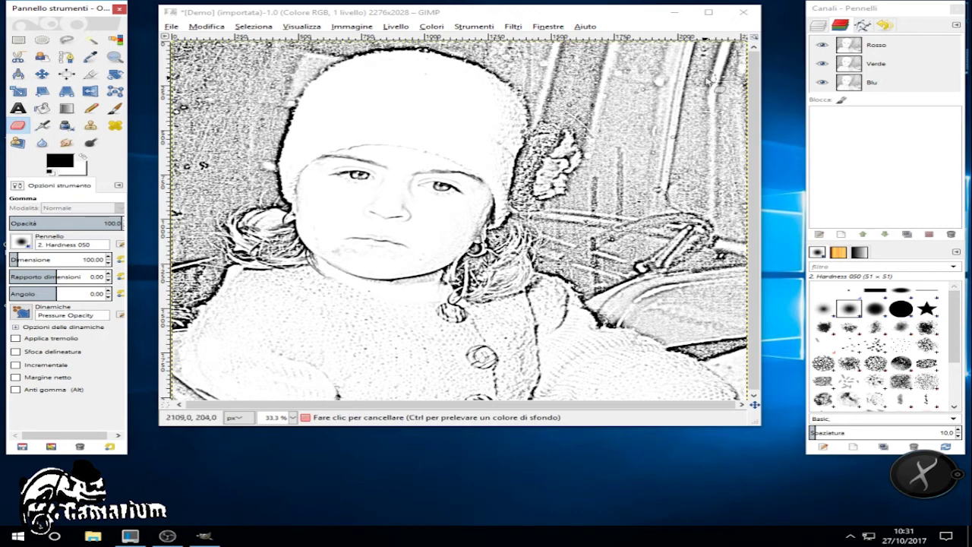
left_click_drag(660, 70, 615, 156)
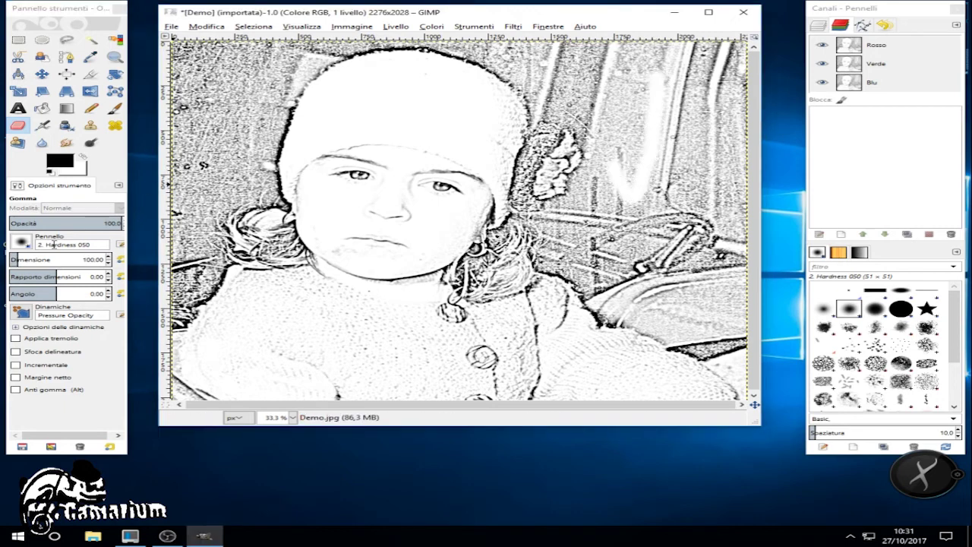
left_click(21, 242)
left_click(61, 273)
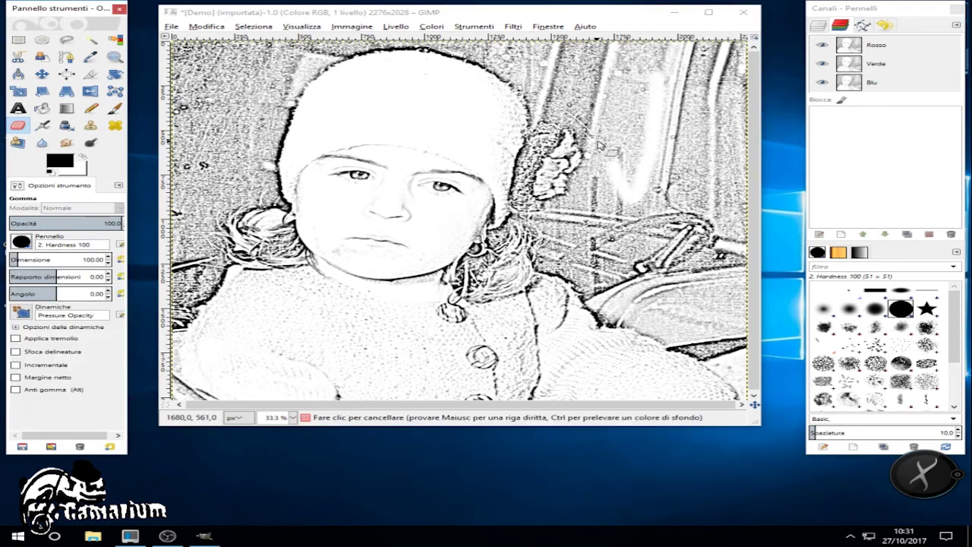
mouse_move(624, 146)
left_mouse_down()
mouse_move(630, 67)
mouse_move(546, 79)
mouse_move(535, 167)
mouse_move(549, 263)
mouse_move(590, 285)
mouse_move(601, 312)
mouse_move(706, 358)
mouse_move(752, 396)
mouse_move(751, 76)
mouse_move(731, 47)
mouse_move(539, 54)
mouse_move(722, 53)
mouse_move(661, 65)
mouse_move(522, 57)
left_mouse_up()
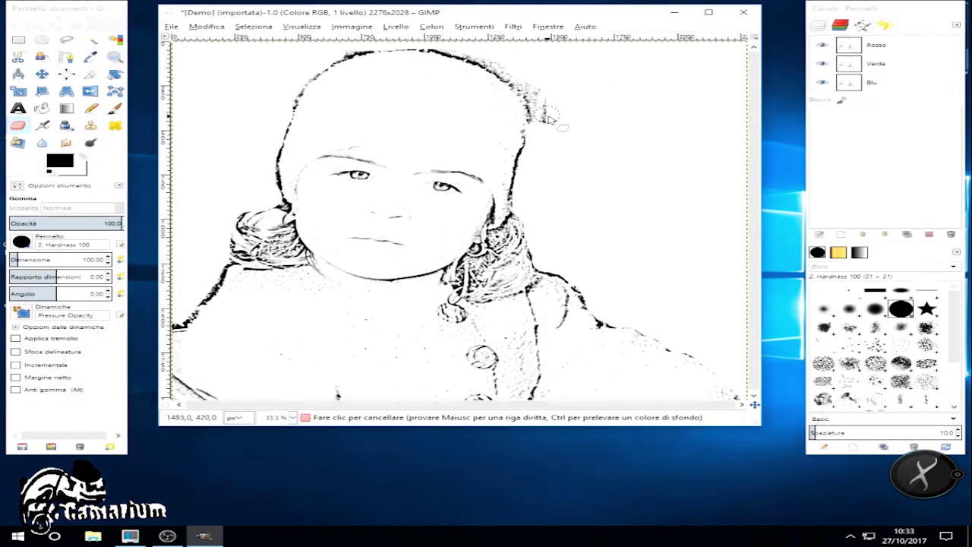
mouse_move(544, 99)
left_mouse_down()
mouse_move(479, 52)
mouse_move(429, 44)
mouse_move(338, 54)
left_mouse_up()
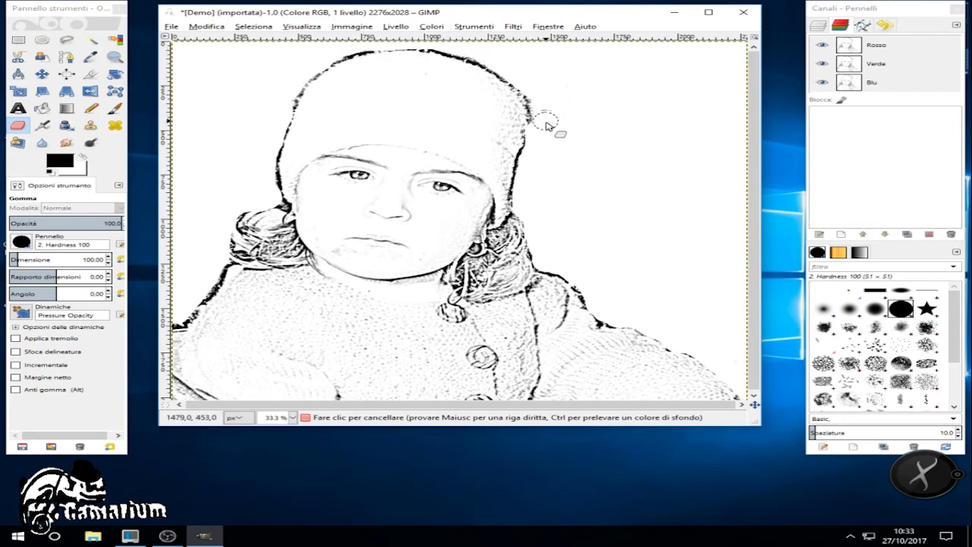